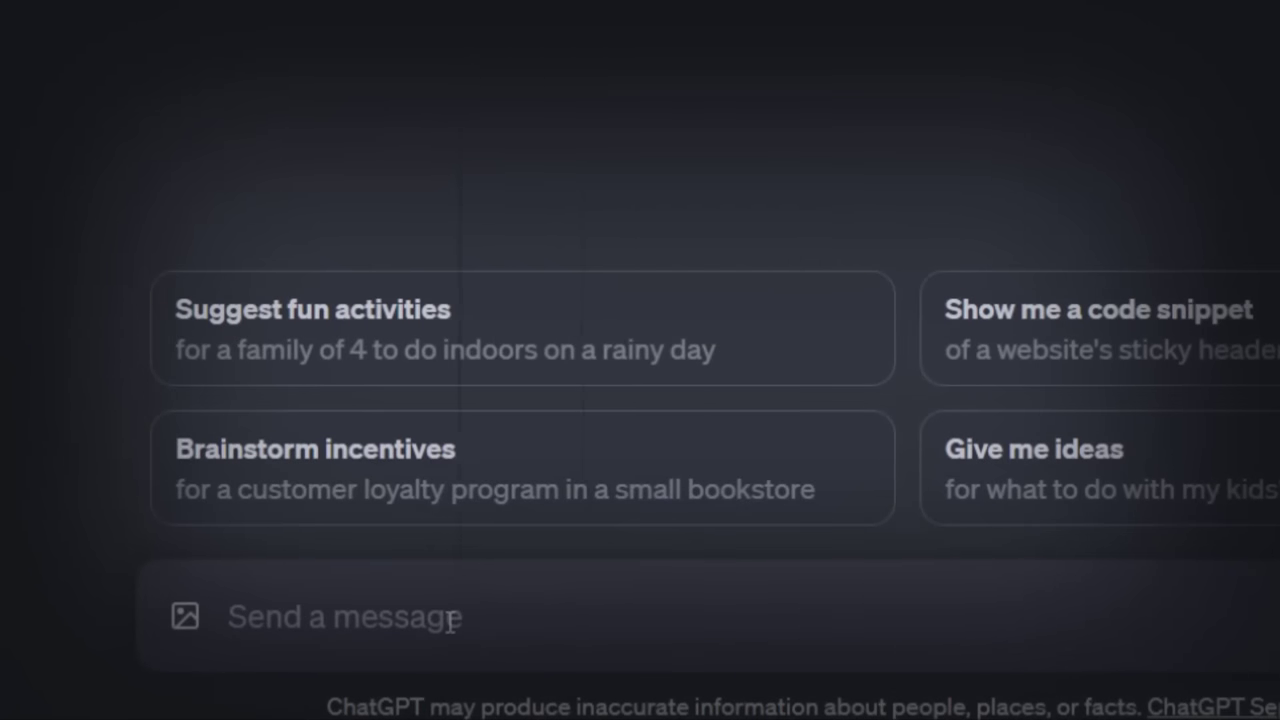
# Enter the prompt 'write a blog about teaching a dog to sit' in ChatGPT's message box.
pyautogui.write('write a blog a')
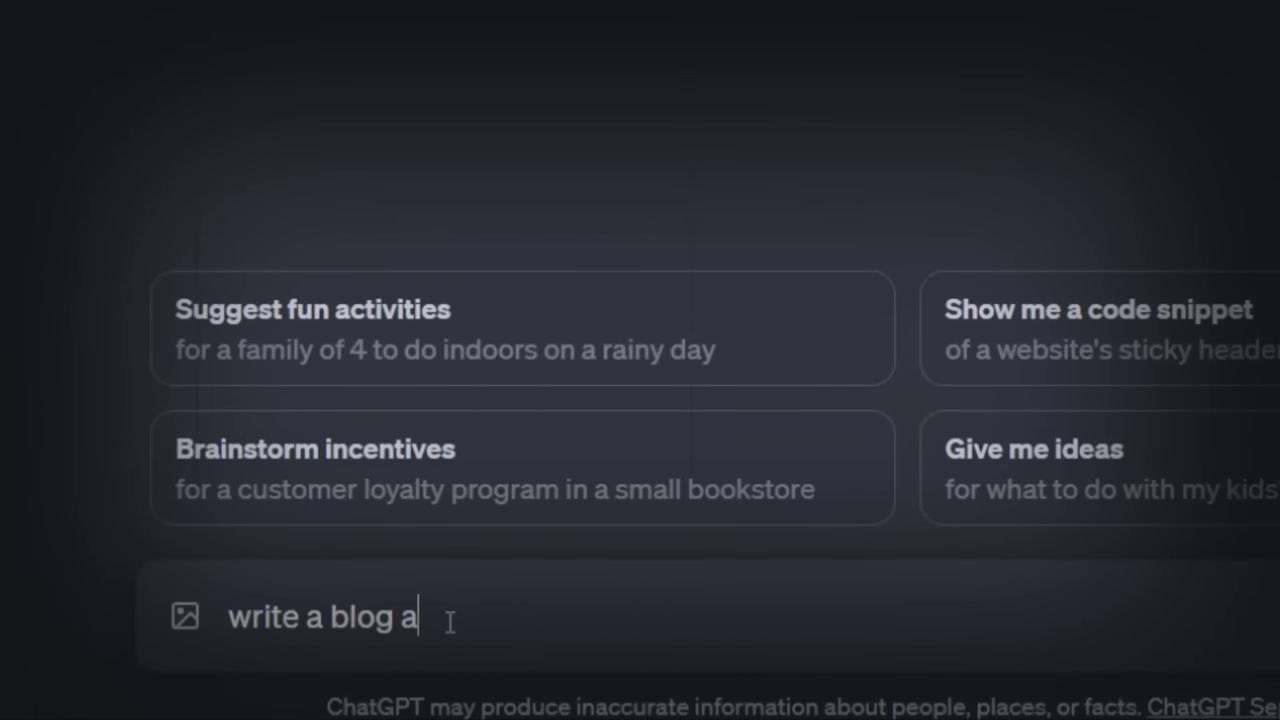
pyautogui.write('bout teaching a')
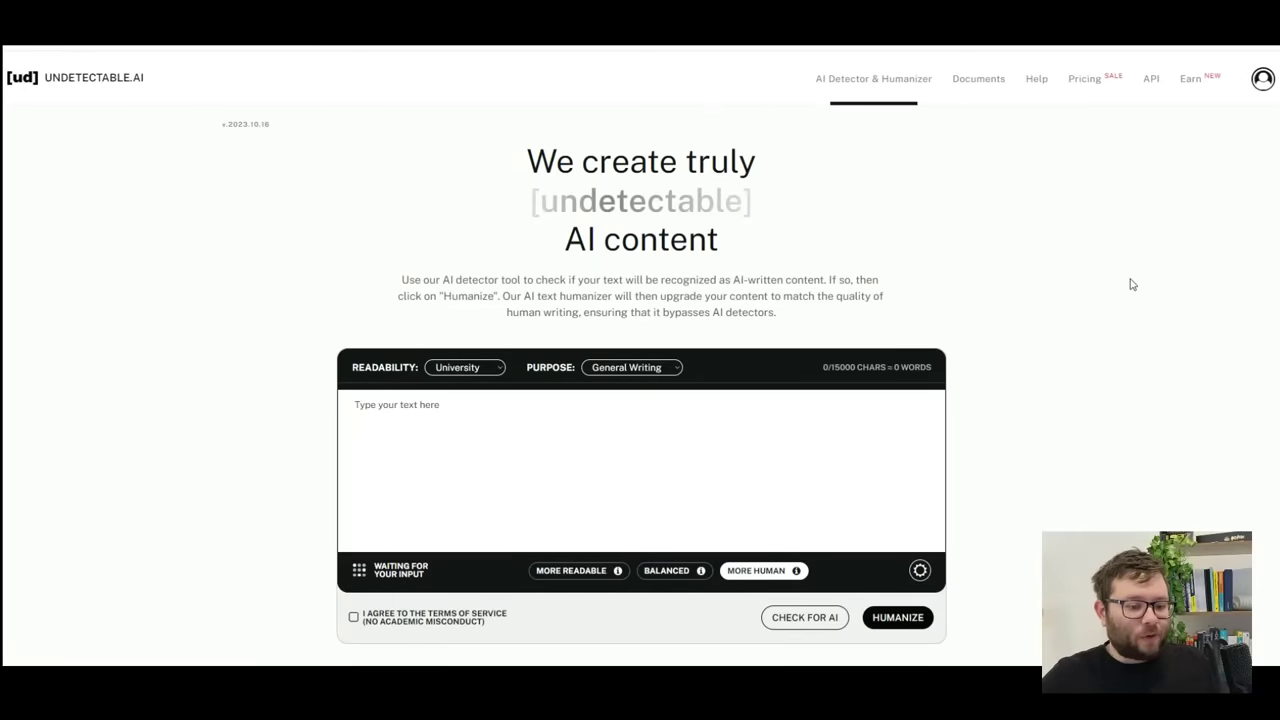
# Switch humanizing to More Readable, leaving University readability and General Writing purpose unchanged.
pyautogui.scroll(-7, 1131, 285)
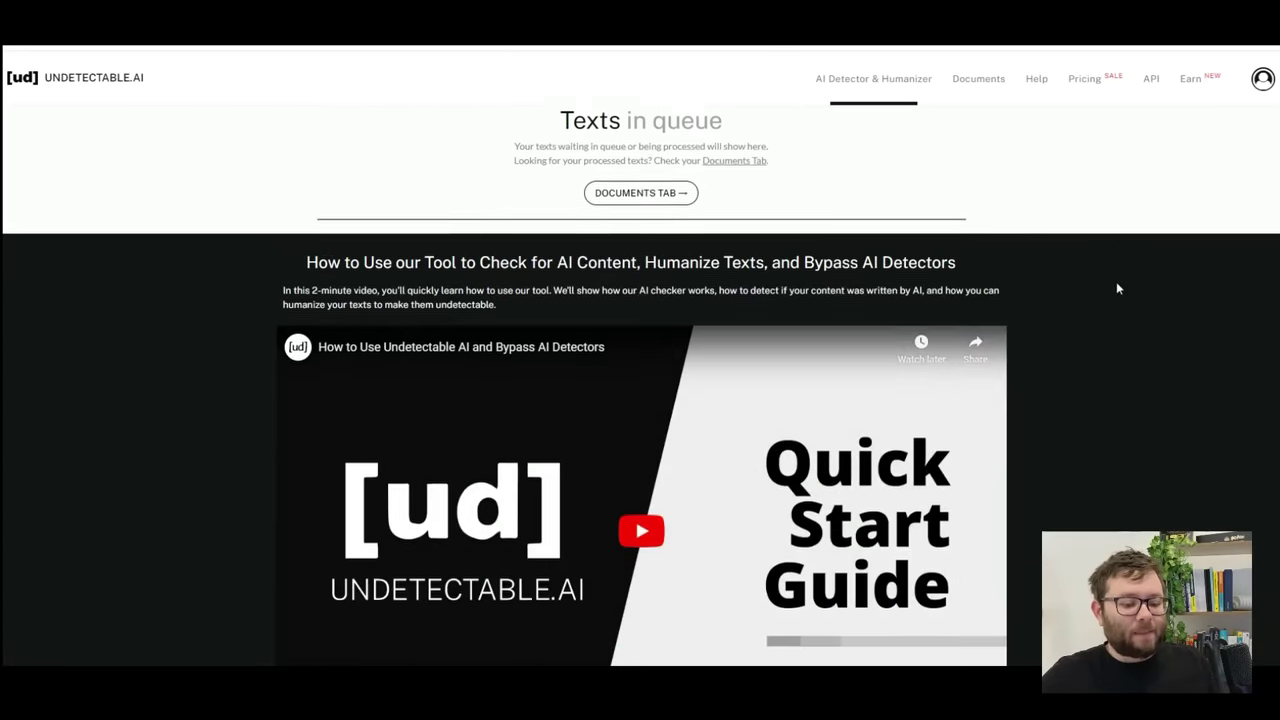
pyautogui.scroll(-4, 1118, 288)
pyautogui.scroll(2, 1118, 288)
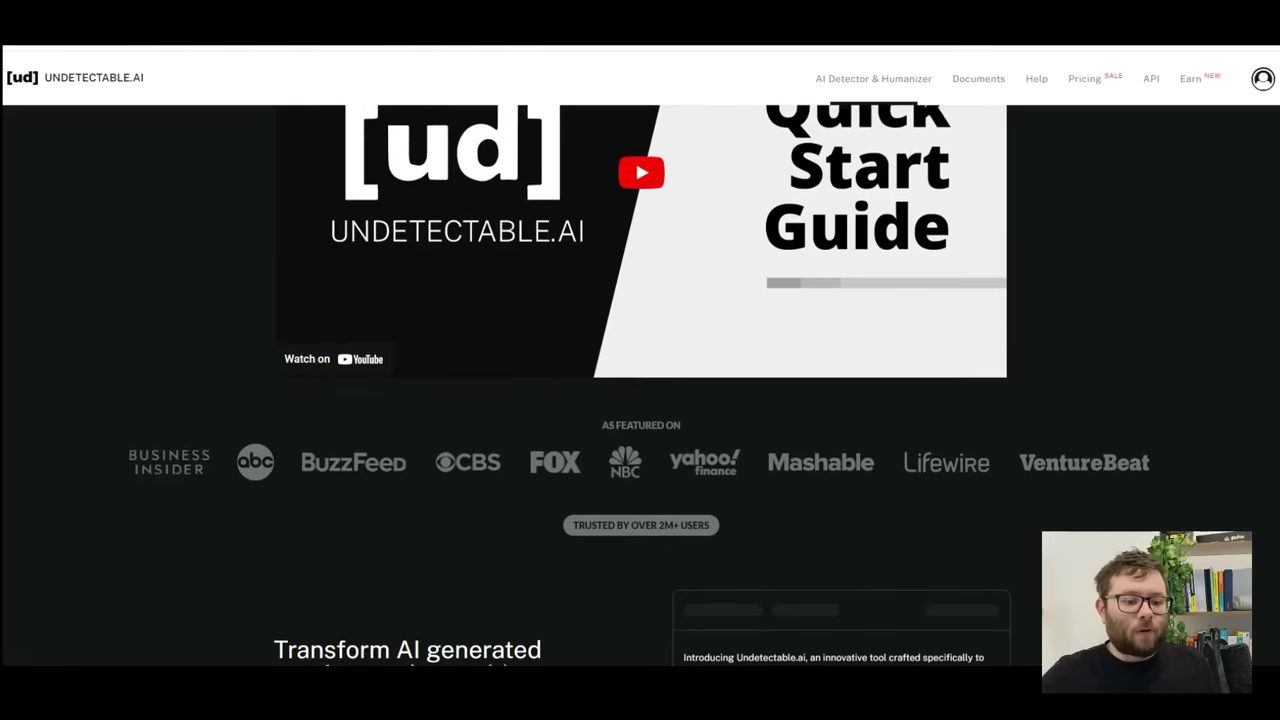
pyautogui.scroll(1, 640, 384)
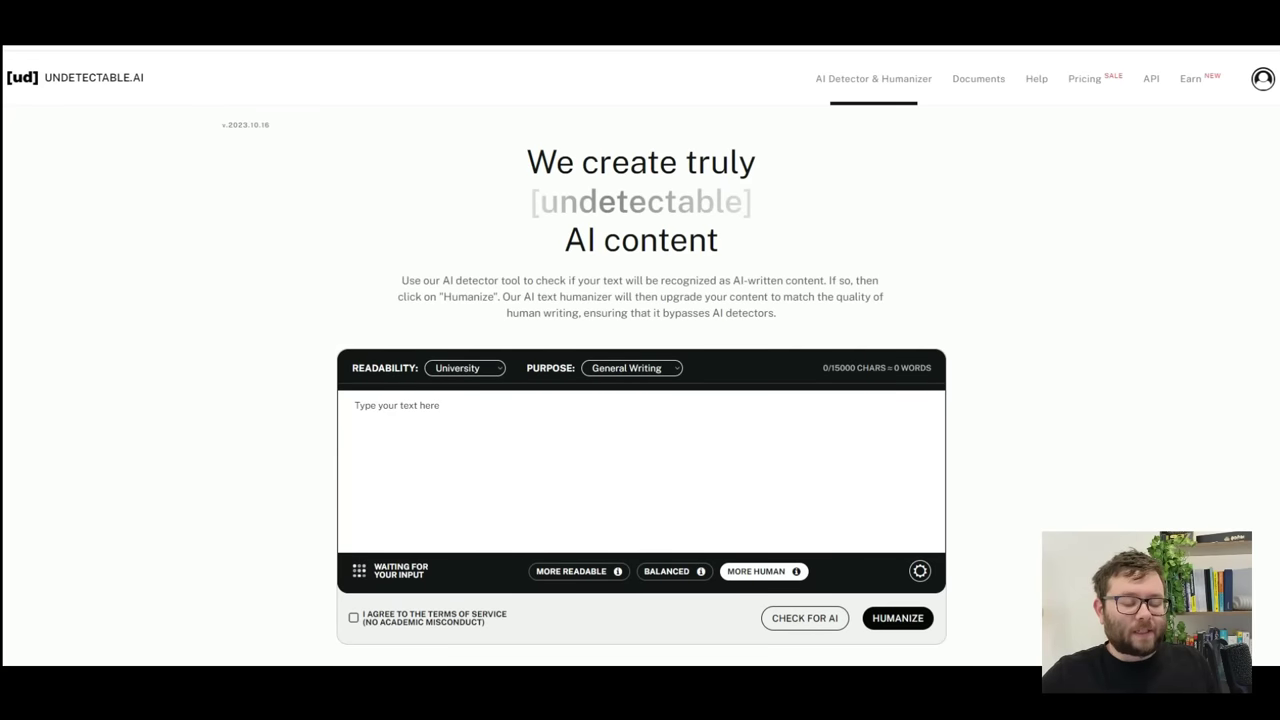
pyautogui.scroll(-2, 615, 483)
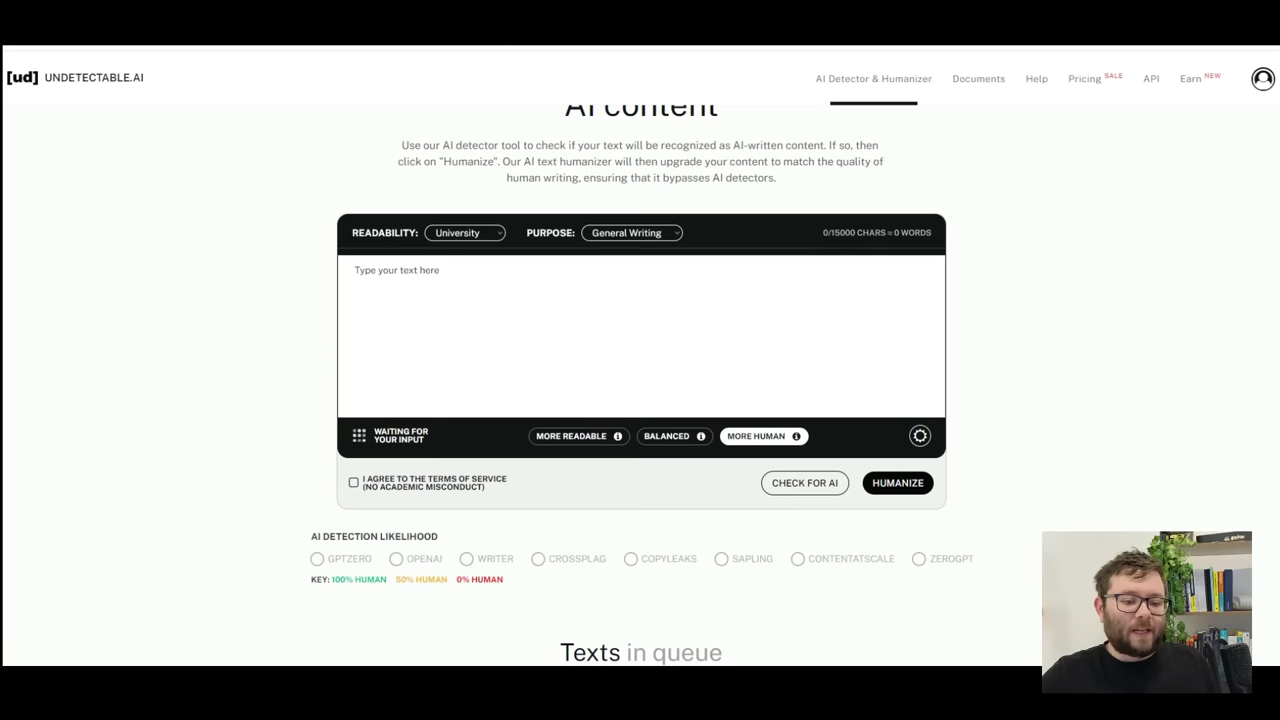
pyautogui.scroll(1, 463, 305)
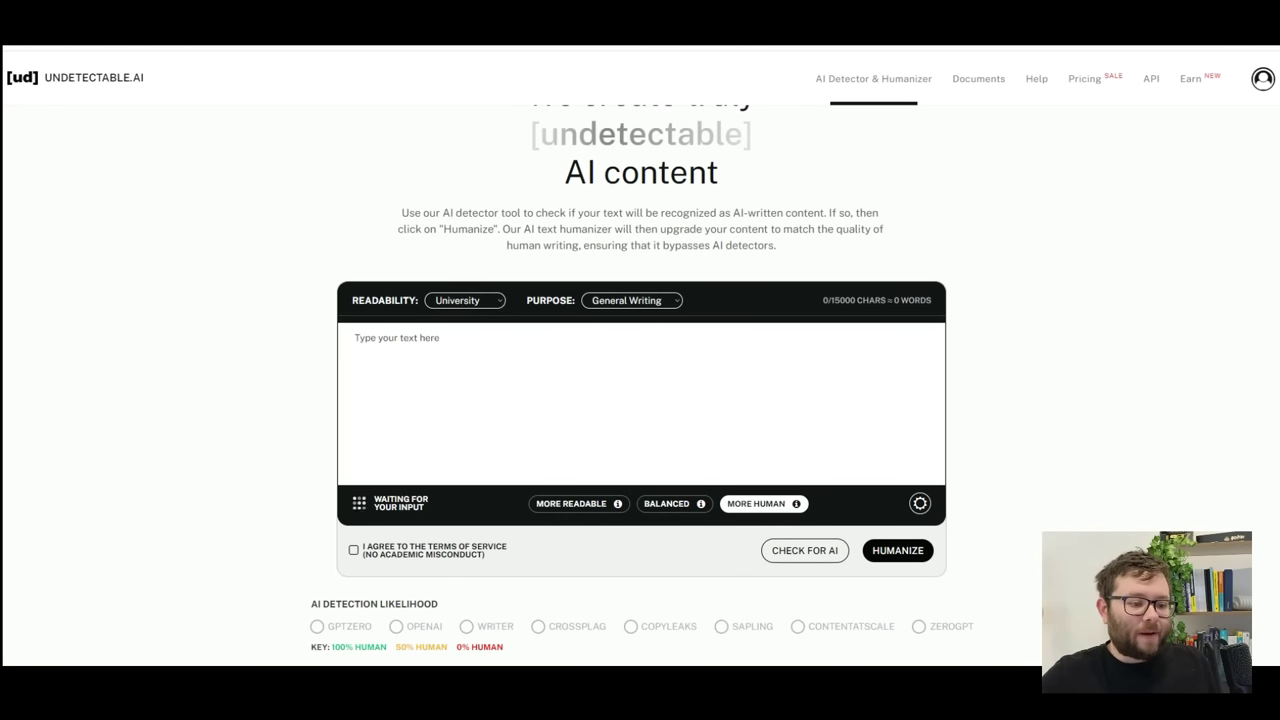
pyautogui.click(462, 302)
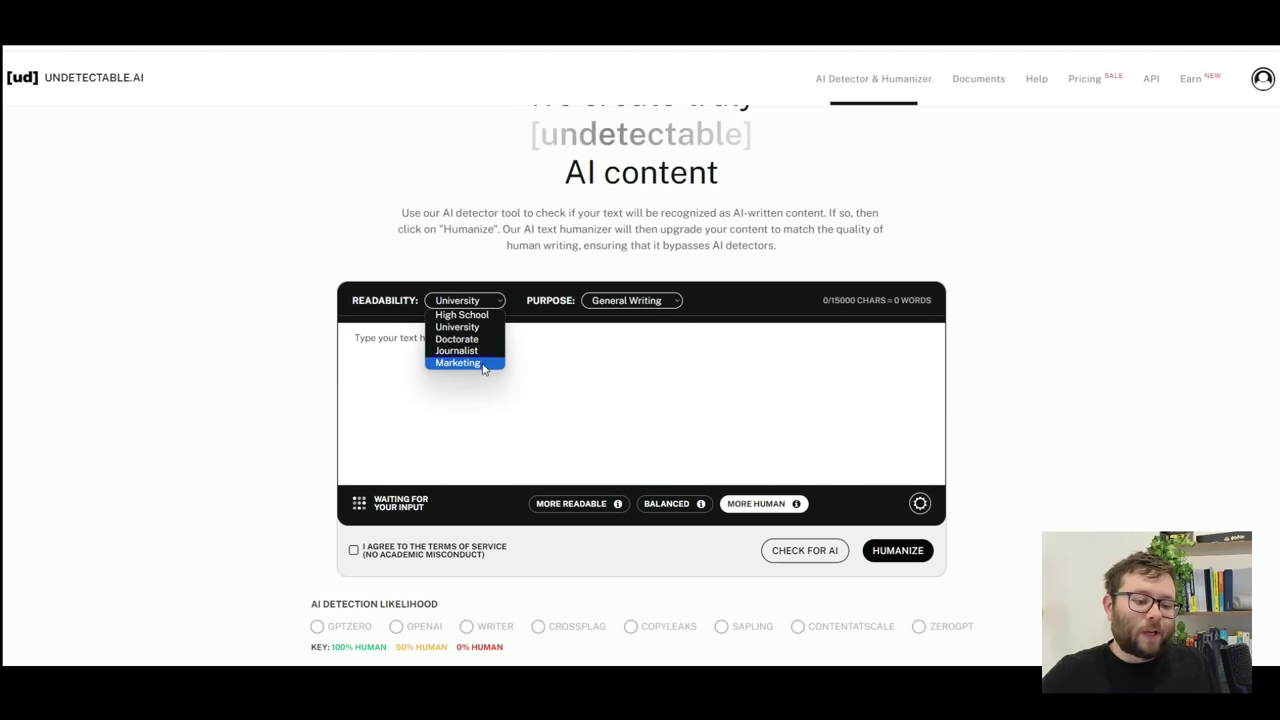
pyautogui.click(623, 301)
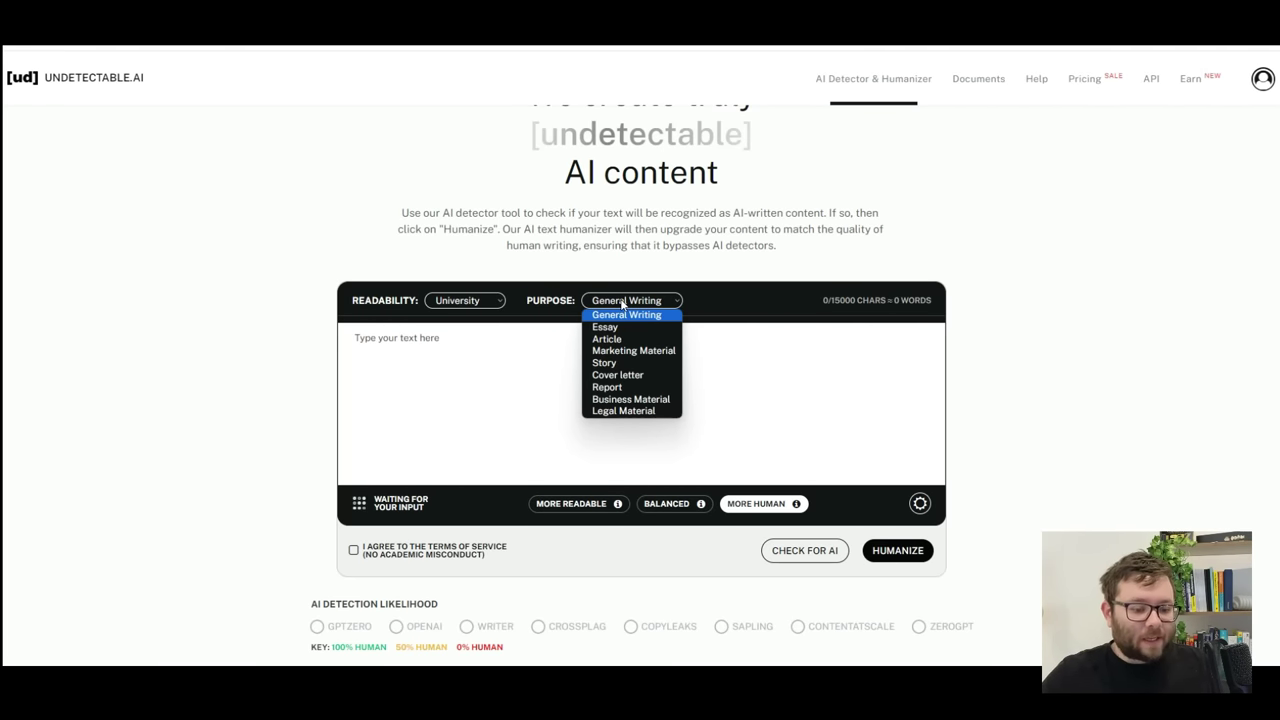
pyautogui.click(611, 503)
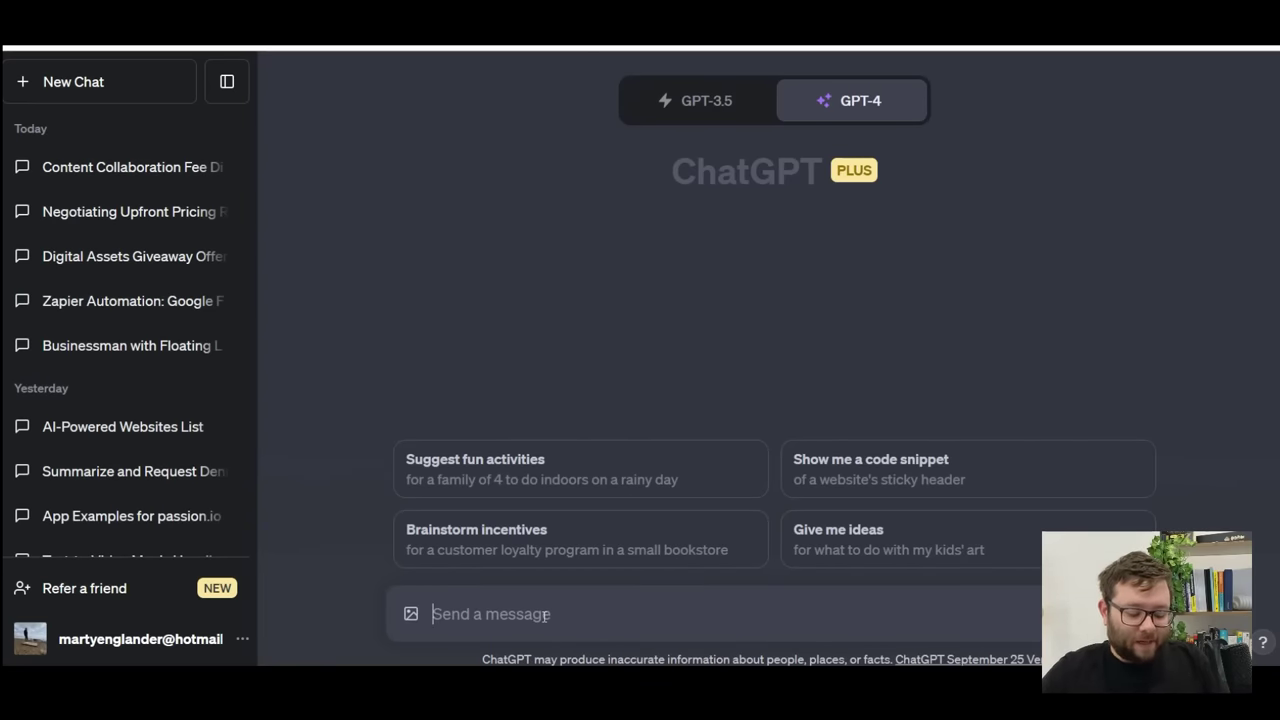
# Send the dog-sit blog prompt to GPT-4 and copy its intro and 'Why Teach Your Dog to Sit?' section.
pyautogui.write('write a blog about teaching a dog to sit')
pyautogui.press('Return')
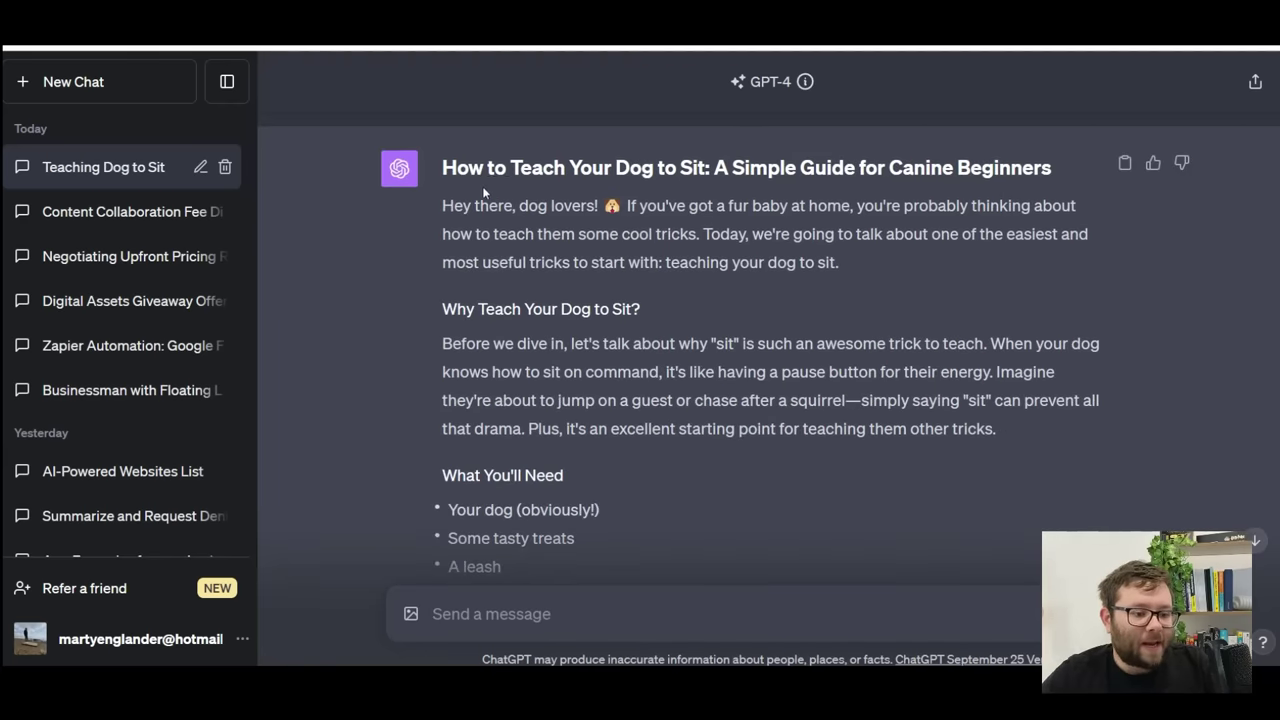
pyautogui.moveTo(441, 192); pyautogui.dragTo(1006, 436)
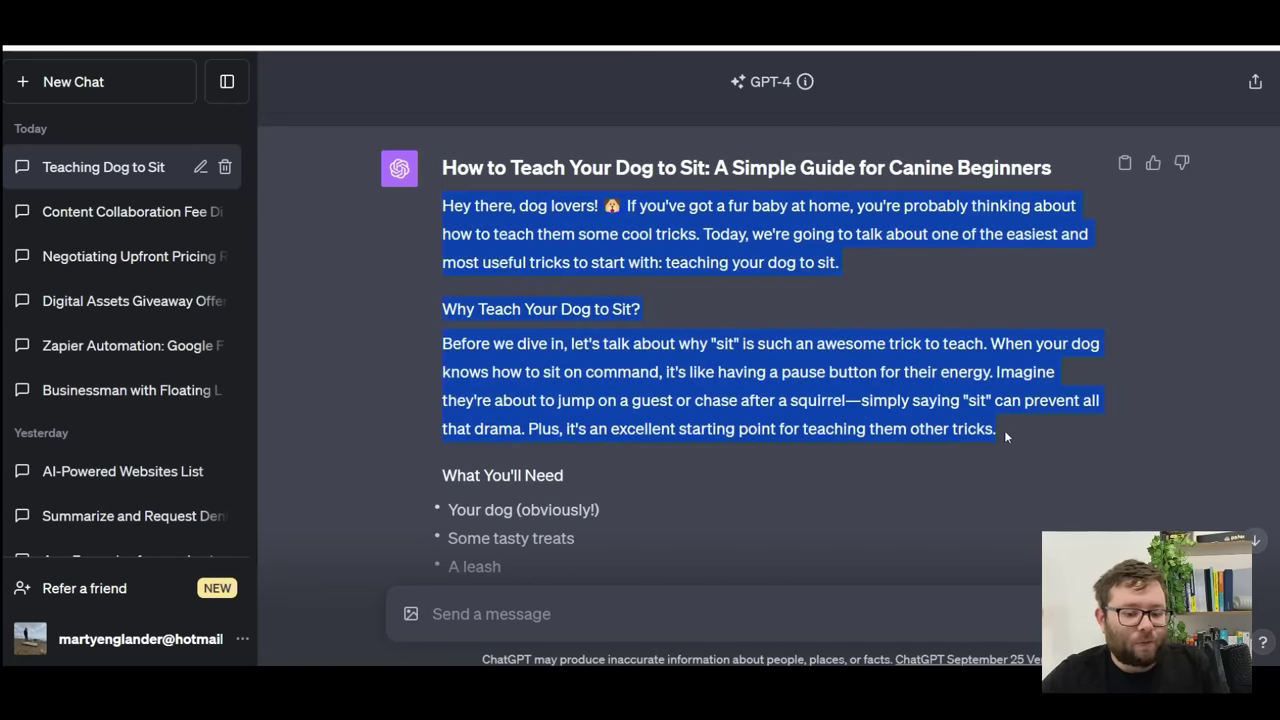
pyautogui.hotkey('ctrl', 'Tab')
# Paste the blog text and set readability to High School and purpose to Article.
pyautogui.write('Hey there, dog lovers! 🐶 If you\'ve got a fur baby at home, you\'re probably thinking about how to teach them some cool tricks. Today, we\'re going to talk about one of the easiest and most useful tricks to start with: teaching your dog to sit.  Why Teach Your Dog to Sit? Before we dive in, let\'s talk about why "sit" is such an awesome trick to teach. When your dog knows how to sit on command, it\'s like having a pause button for their energy. Imagine they\'re about to jump on a guest or chase after a squirrel — simply saying "sit" can prevent all that drama. Plus, it\'s an excellent starting point for teaching them other tricks.')
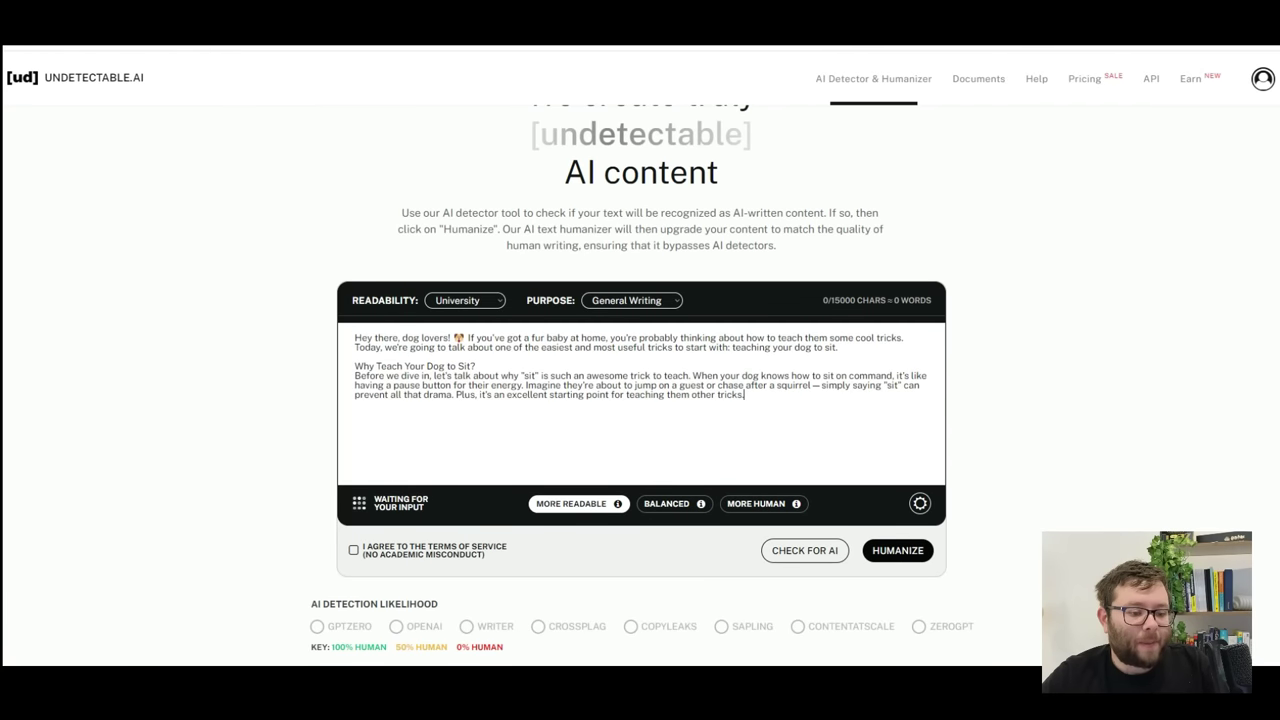
pyautogui.click(485, 302)
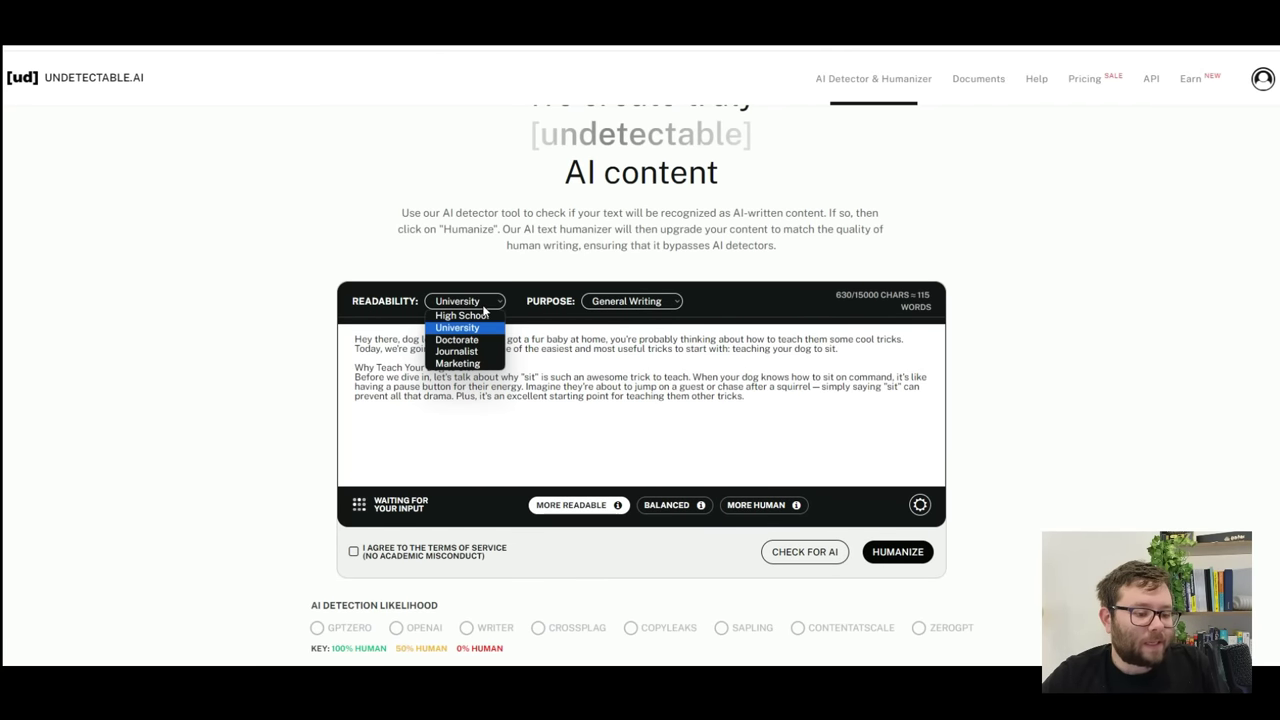
pyautogui.click(468, 316)
pyautogui.click(655, 302)
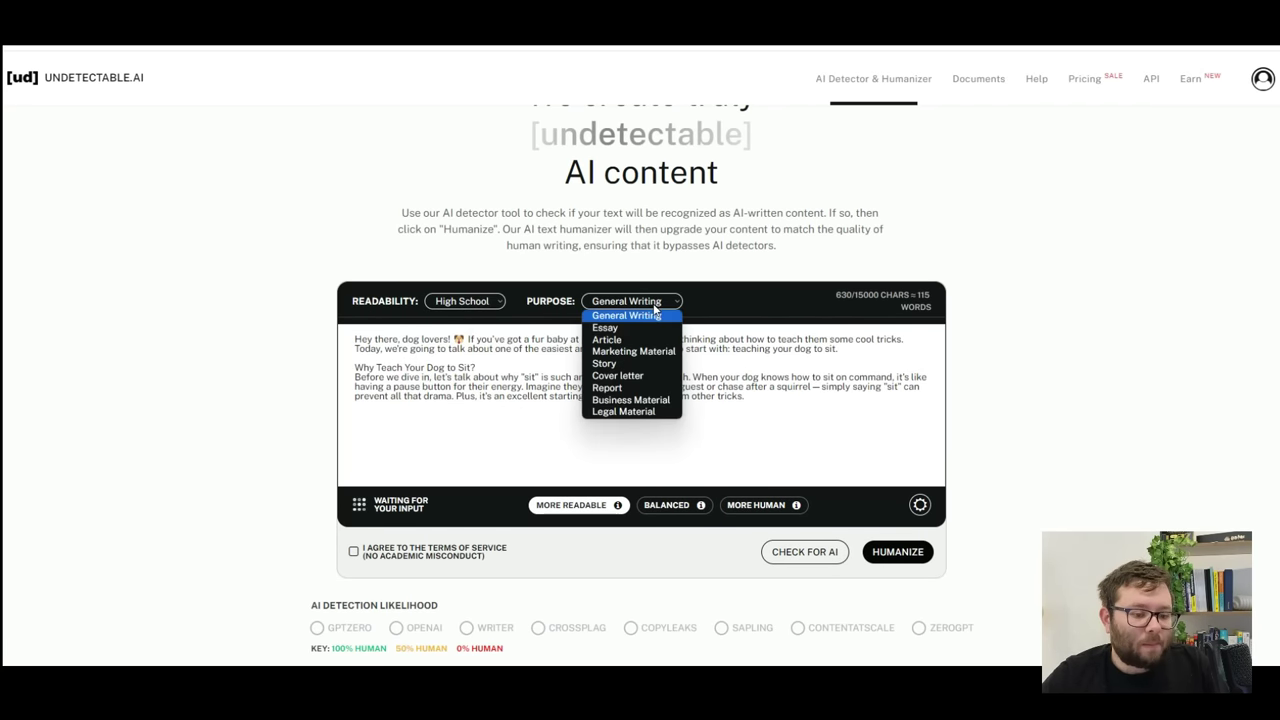
pyautogui.click(607, 339)
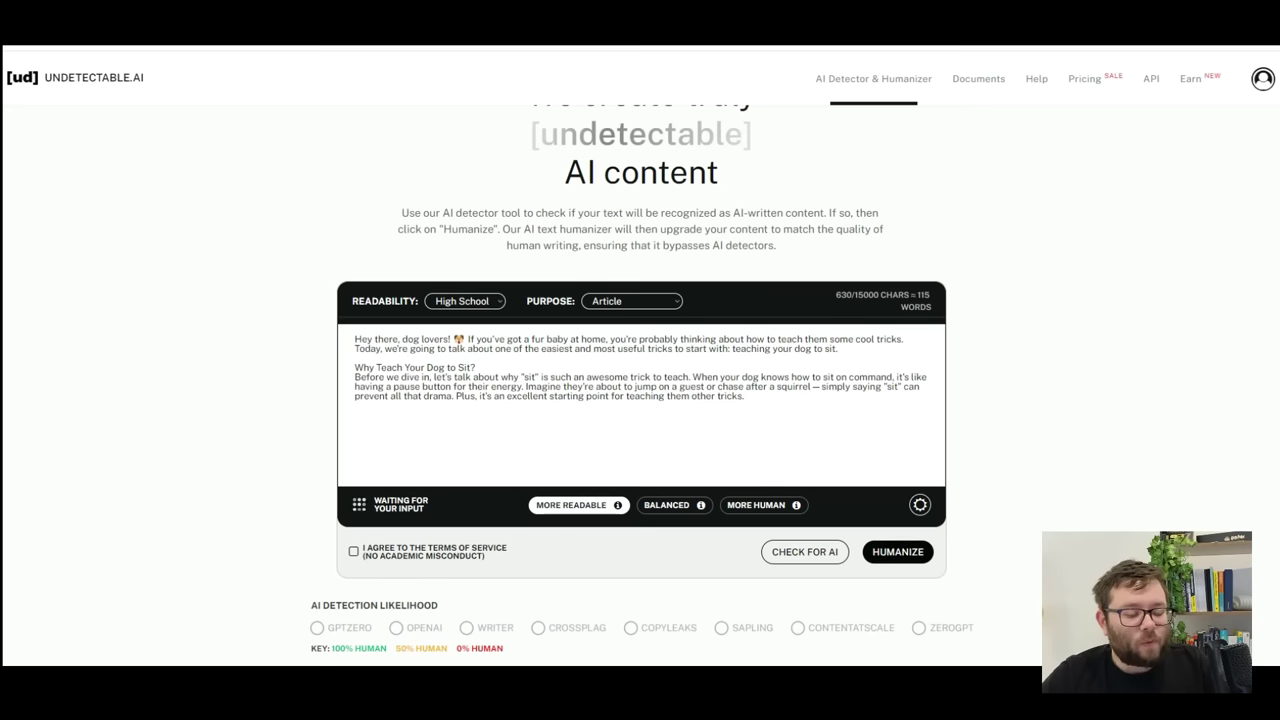
# Accept the terms of service and run Check for AI on the pasted text.
pyautogui.click(355, 553)
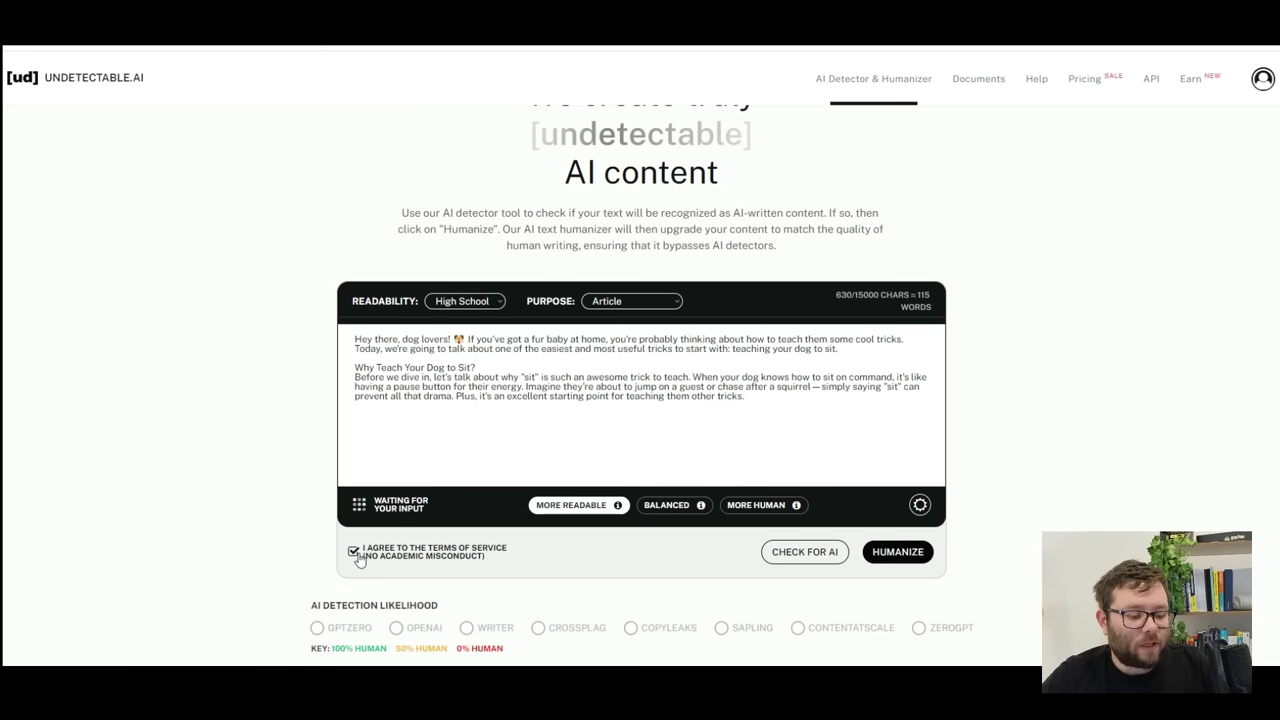
pyautogui.click(805, 552)
pyautogui.scroll(-3, 805, 552)
pyautogui.moveTo(311, 385); pyautogui.dragTo(660, 385)
# Review detectors: OpenAI, Writer and Crossplag rate it human, Copyleaks flags AI; return to the input.
pyautogui.click(663, 384)
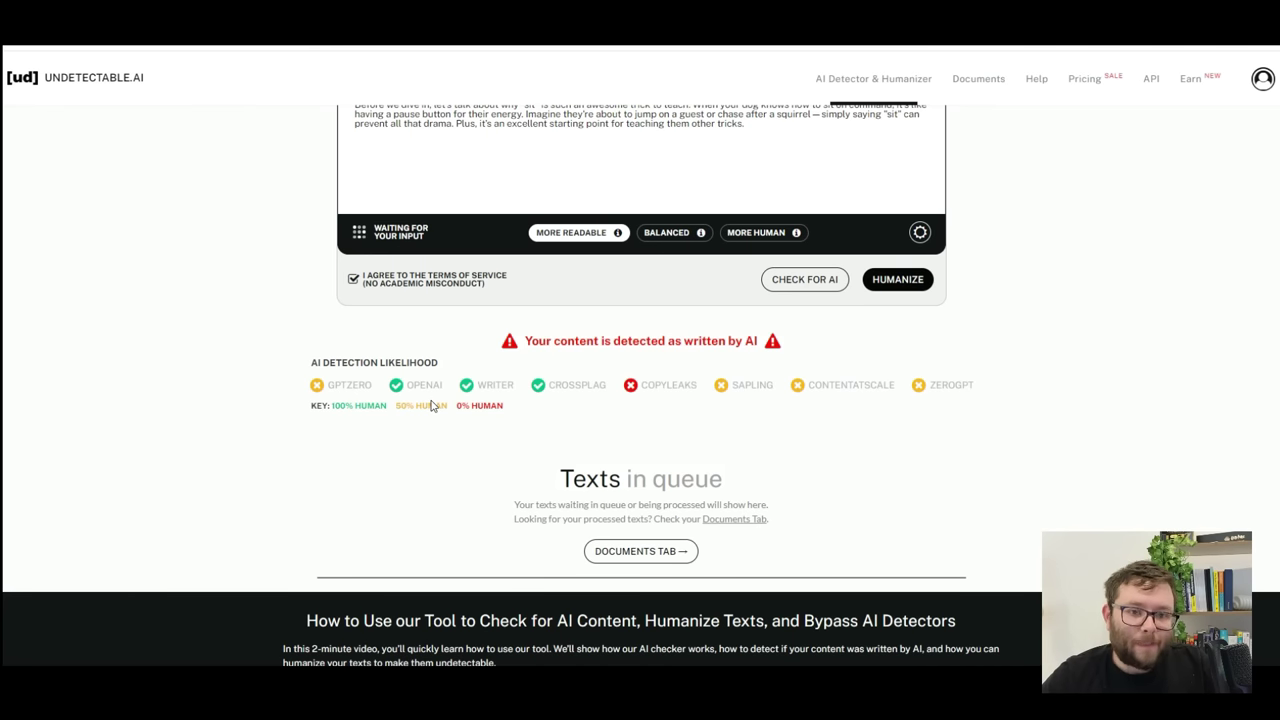
pyautogui.click(391, 393)
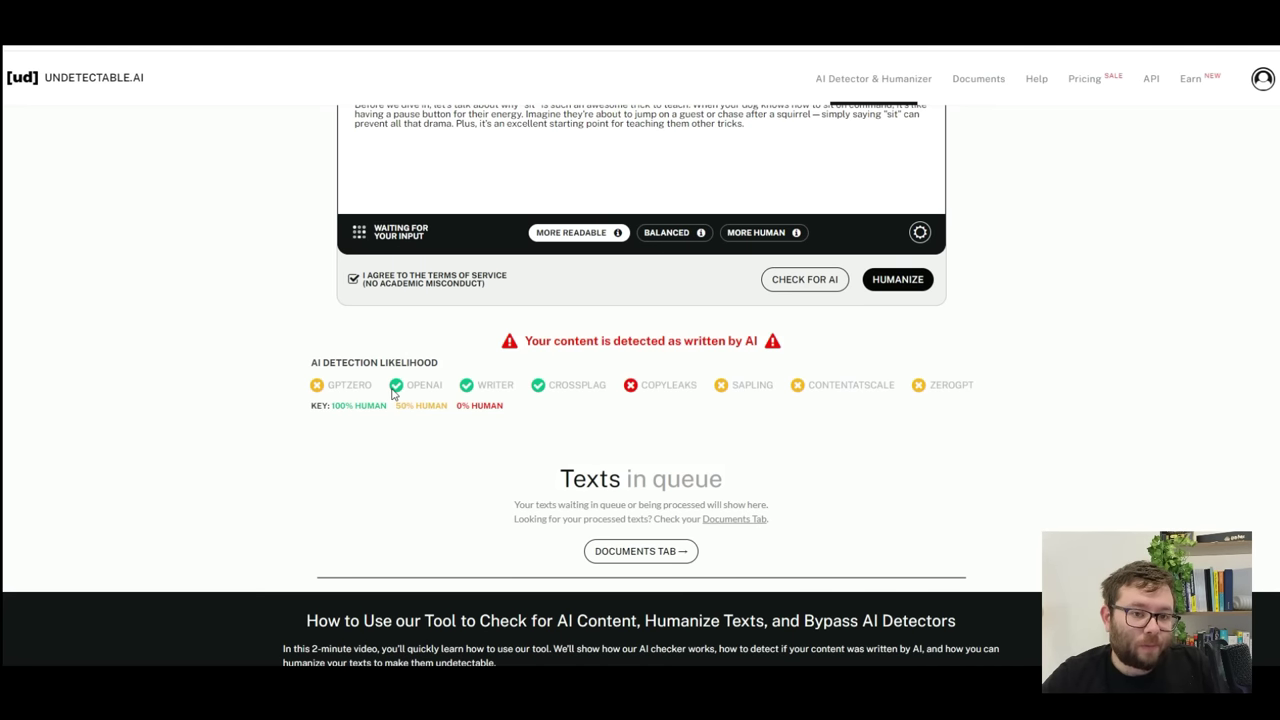
pyautogui.click(711, 393)
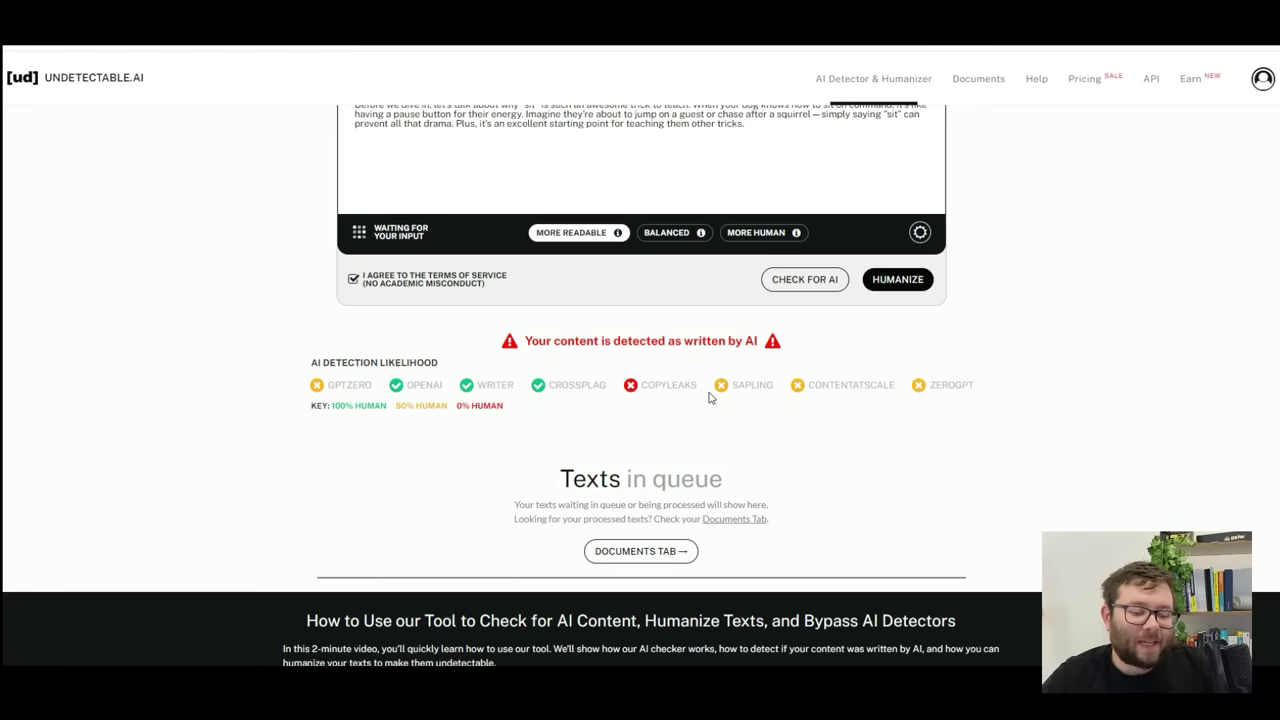
pyautogui.click(633, 396)
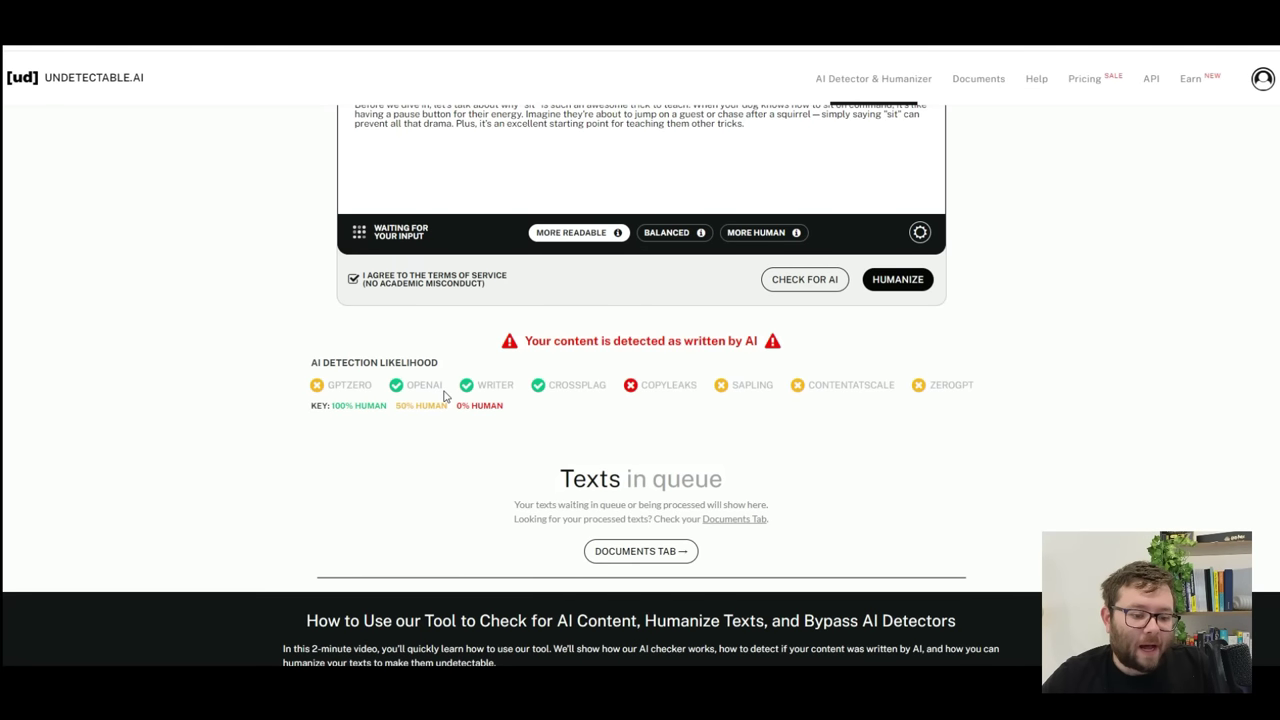
pyautogui.moveTo(445, 396); pyautogui.dragTo(593, 386)
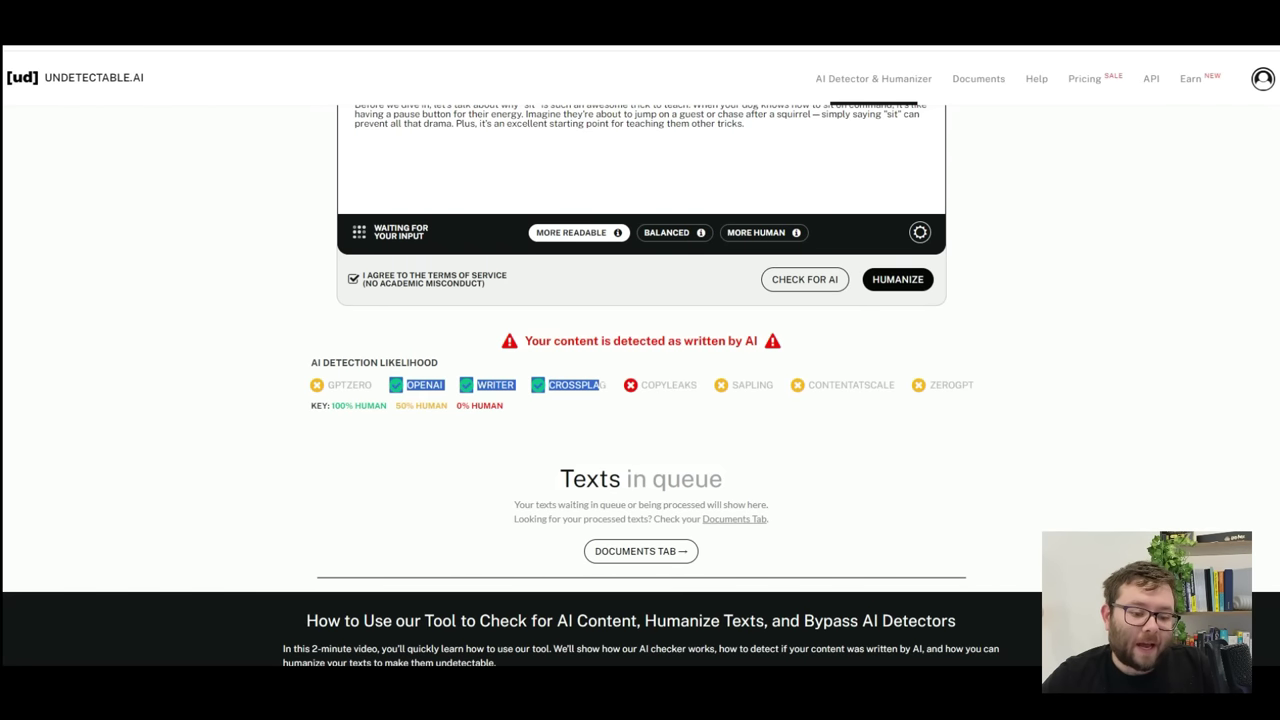
pyautogui.click(733, 382)
pyautogui.click(812, 384)
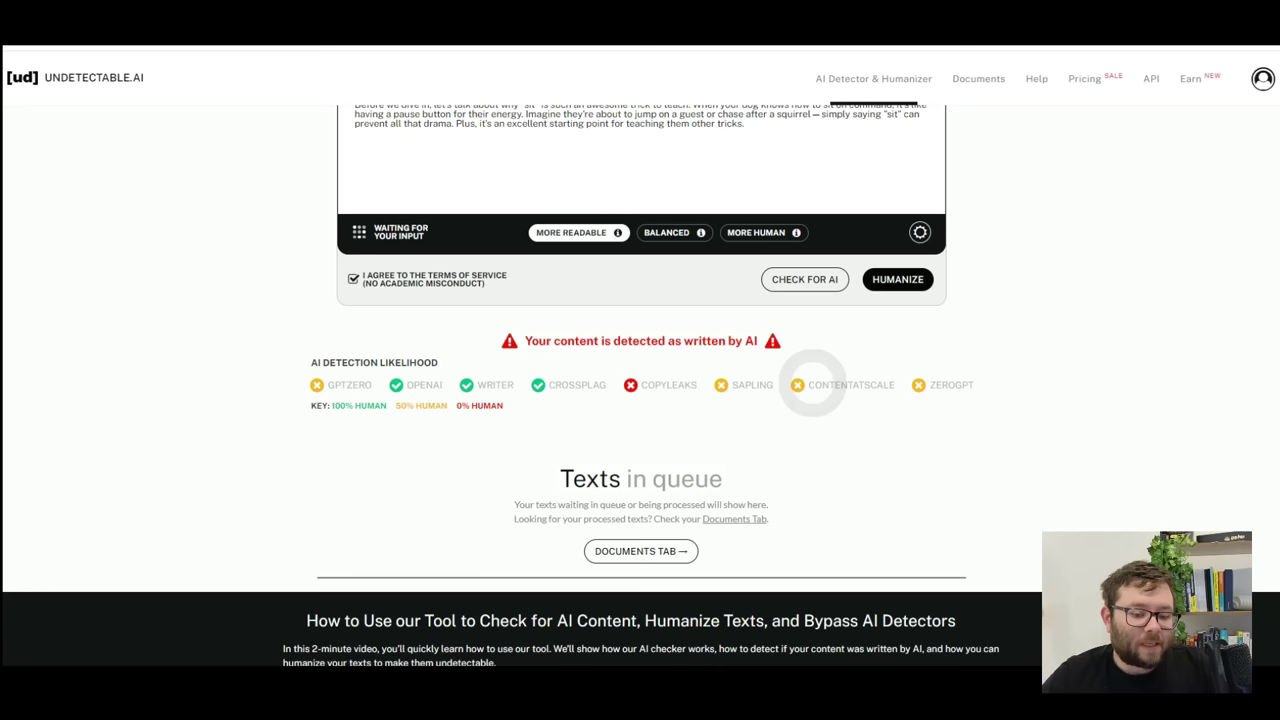
pyautogui.click(925, 386)
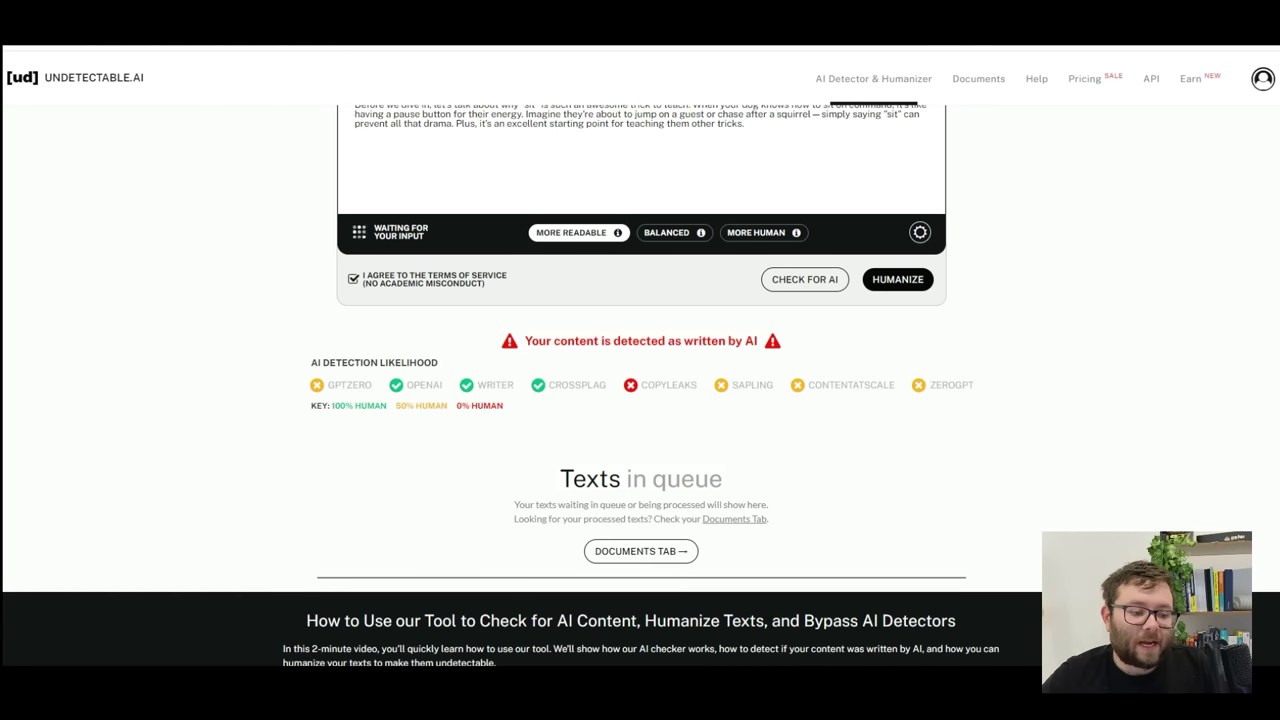
pyautogui.click(317, 385)
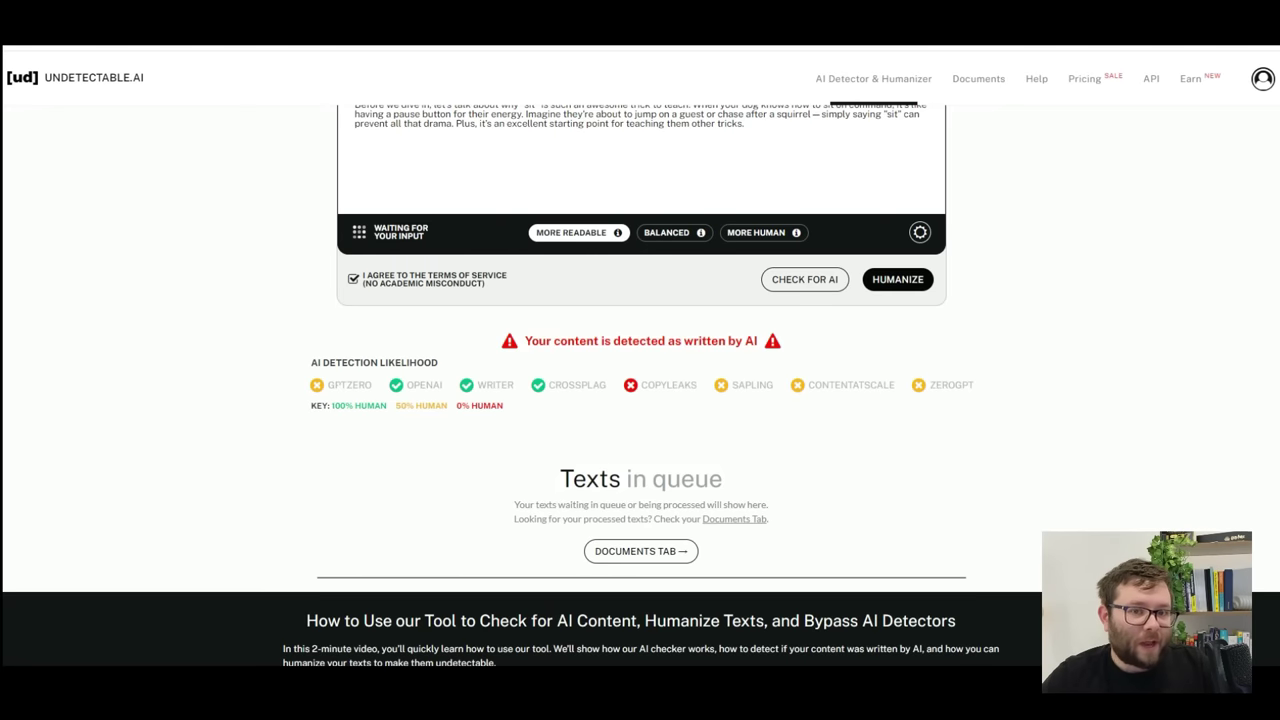
pyautogui.doubleClick(678, 385)
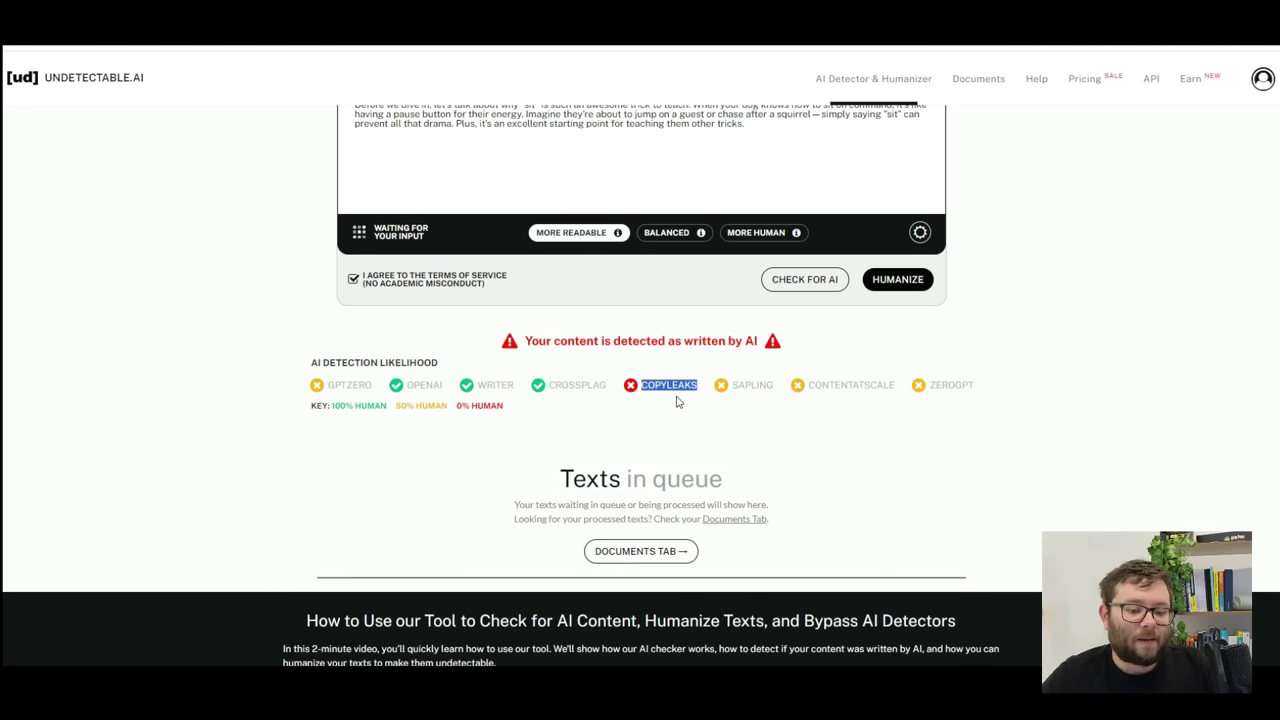
pyautogui.scroll(2, 676, 401)
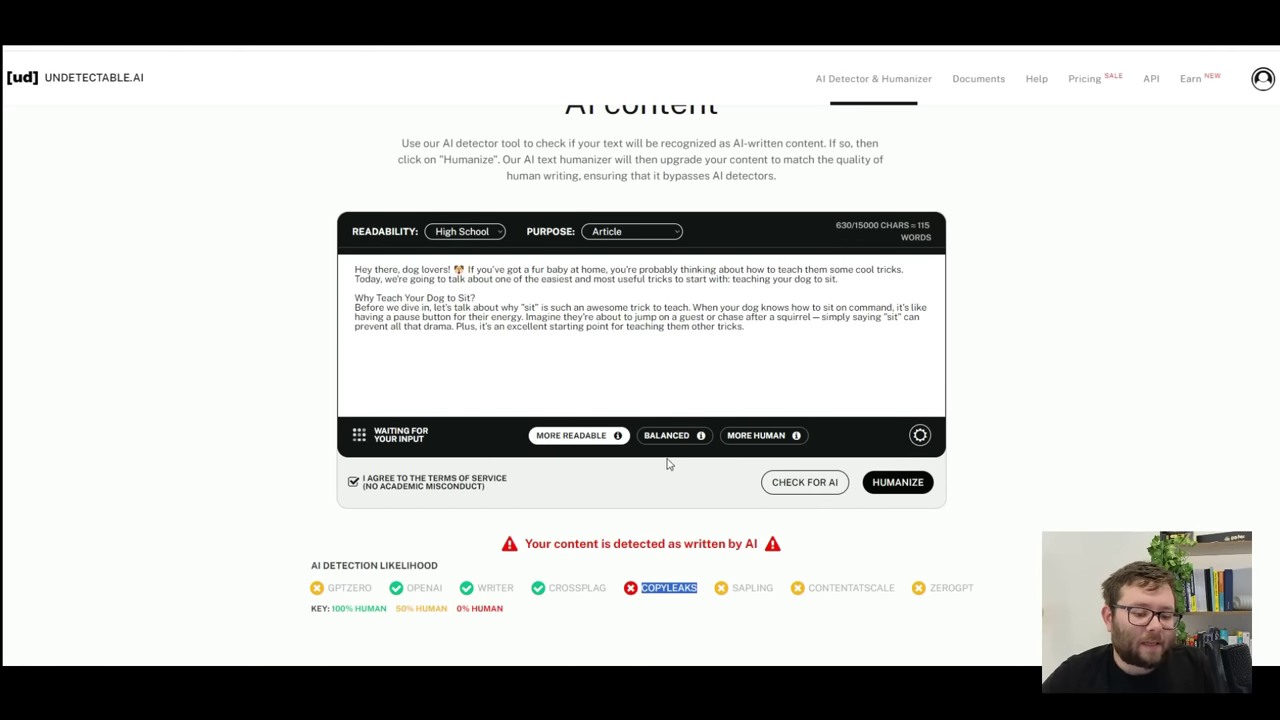
# Humanize the text at MORE HUMAN strength and confirm every detector now passes.
pyautogui.click(740, 437)
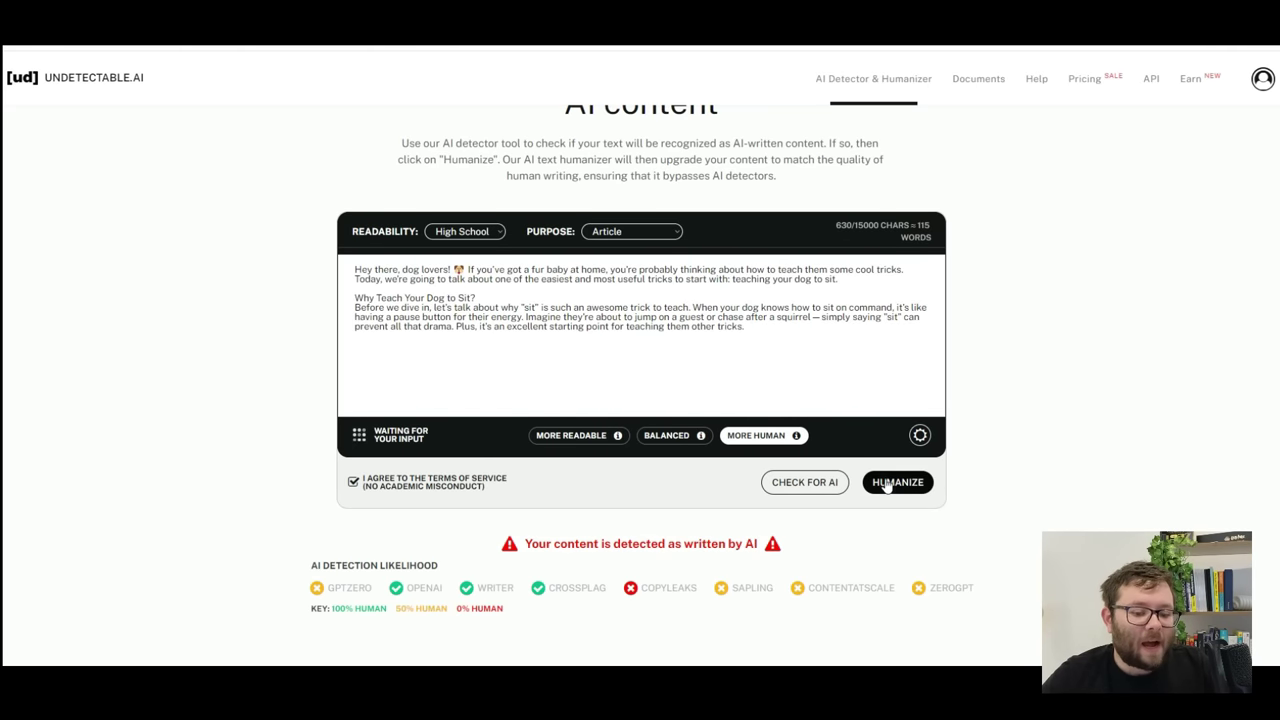
pyautogui.click(899, 484)
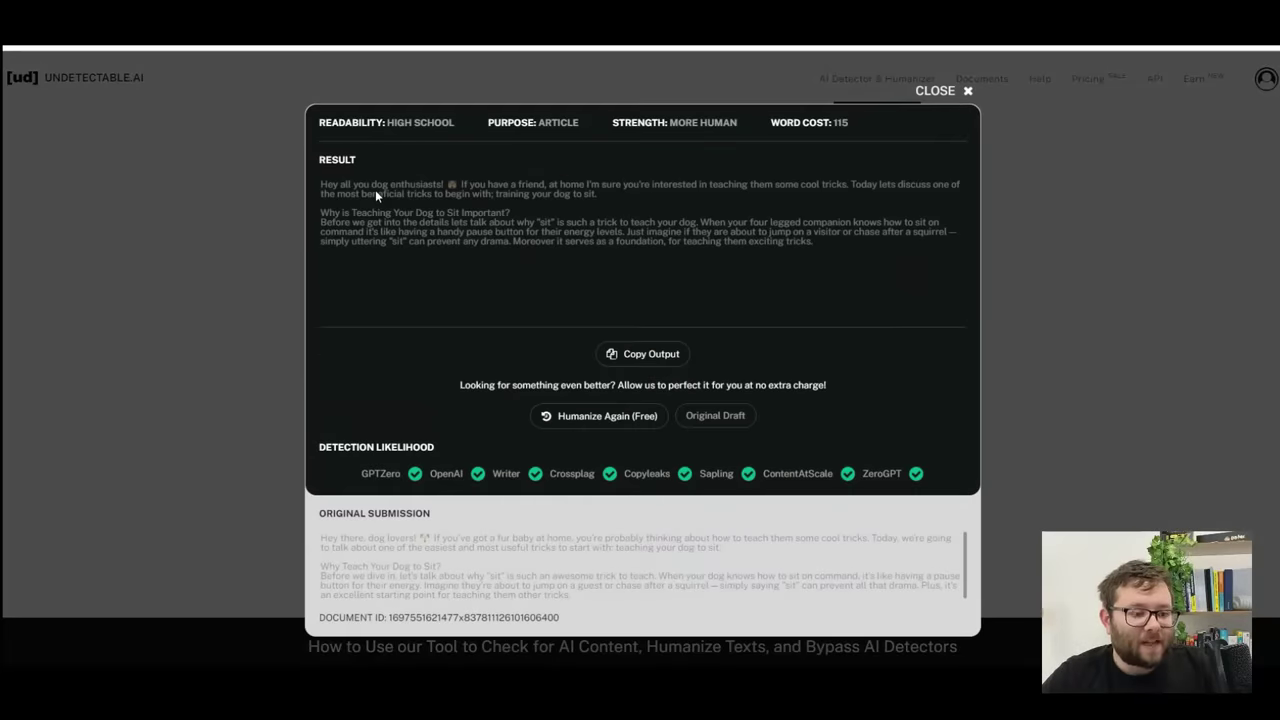
pyautogui.moveTo(375, 190); pyautogui.dragTo(654, 248)
pyautogui.click(657, 265)
pyautogui.moveTo(380, 473); pyautogui.dragTo(904, 474)
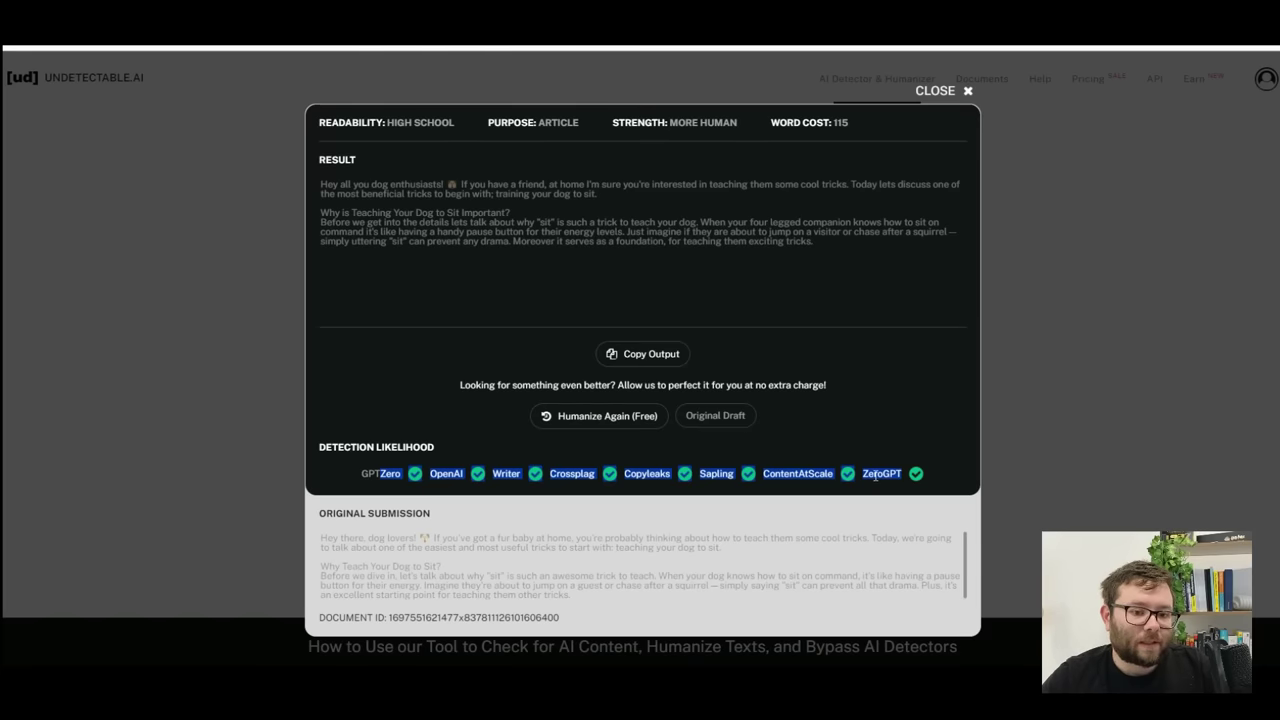
# Copy the humanized output, compare it with the original submission, and close the result.
pyautogui.click(640, 354)
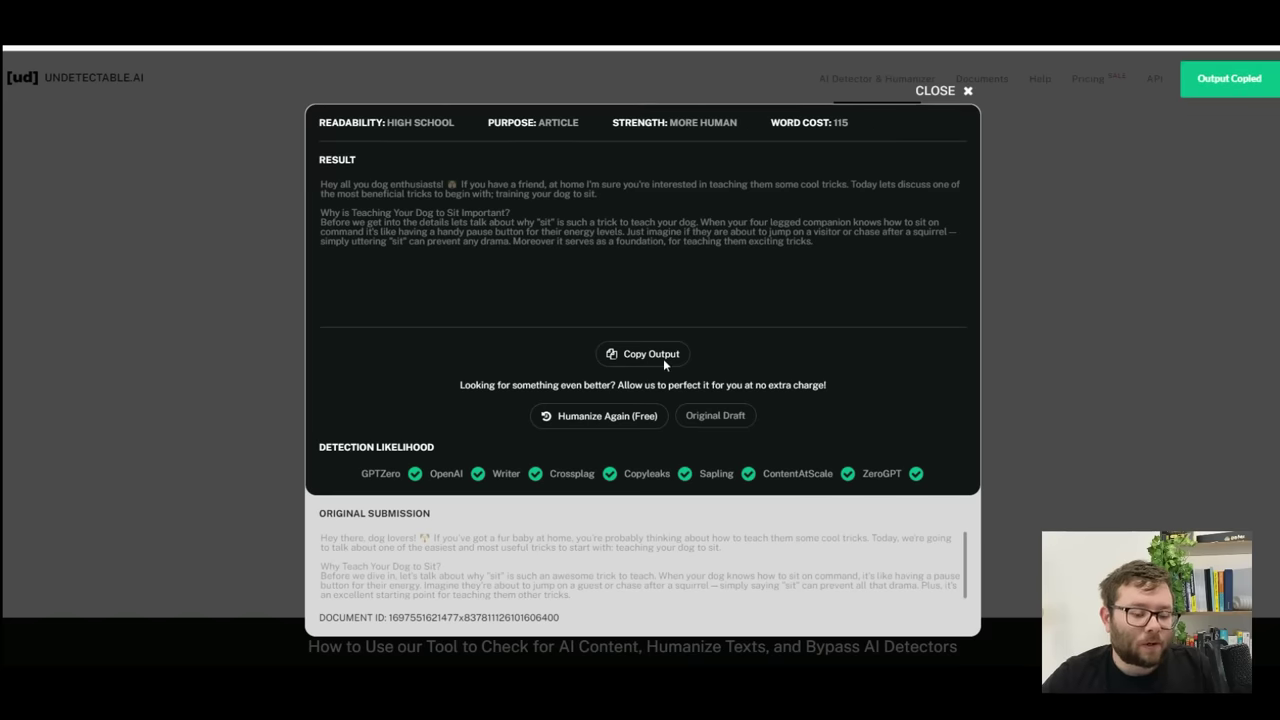
pyautogui.moveTo(320, 212); pyautogui.dragTo(320, 186)
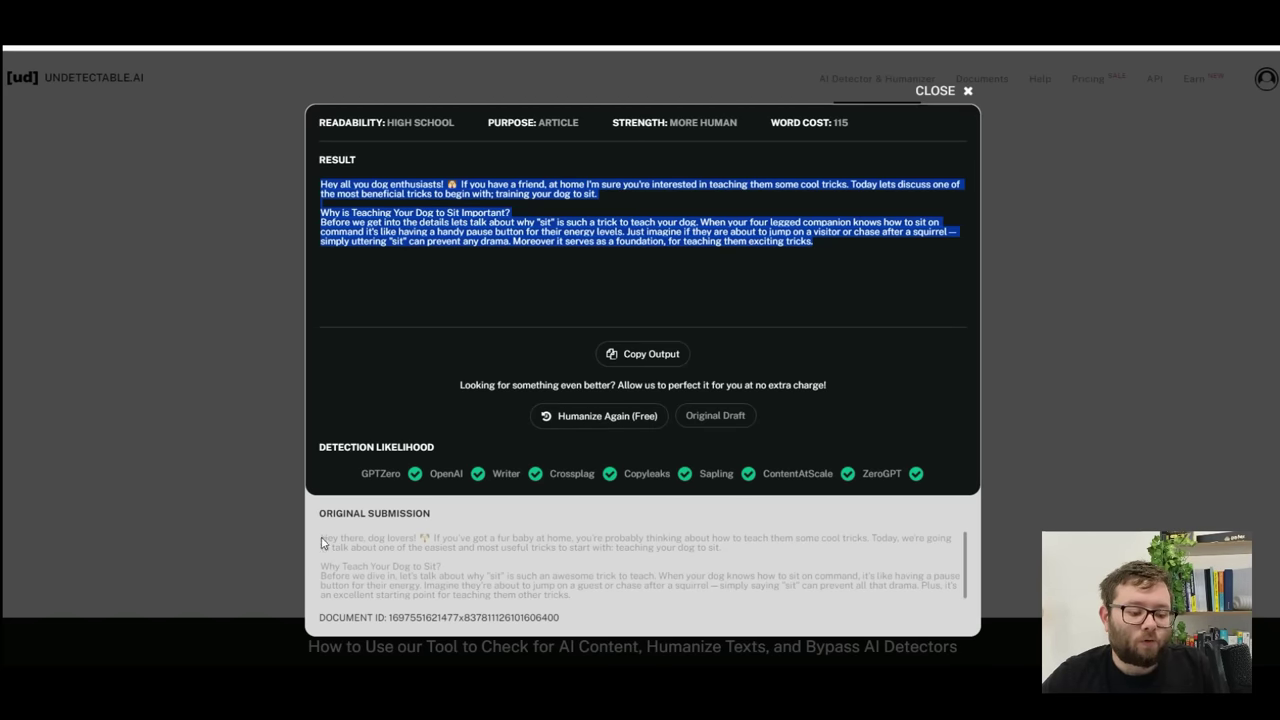
pyautogui.moveTo(320, 538); pyautogui.dragTo(620, 611)
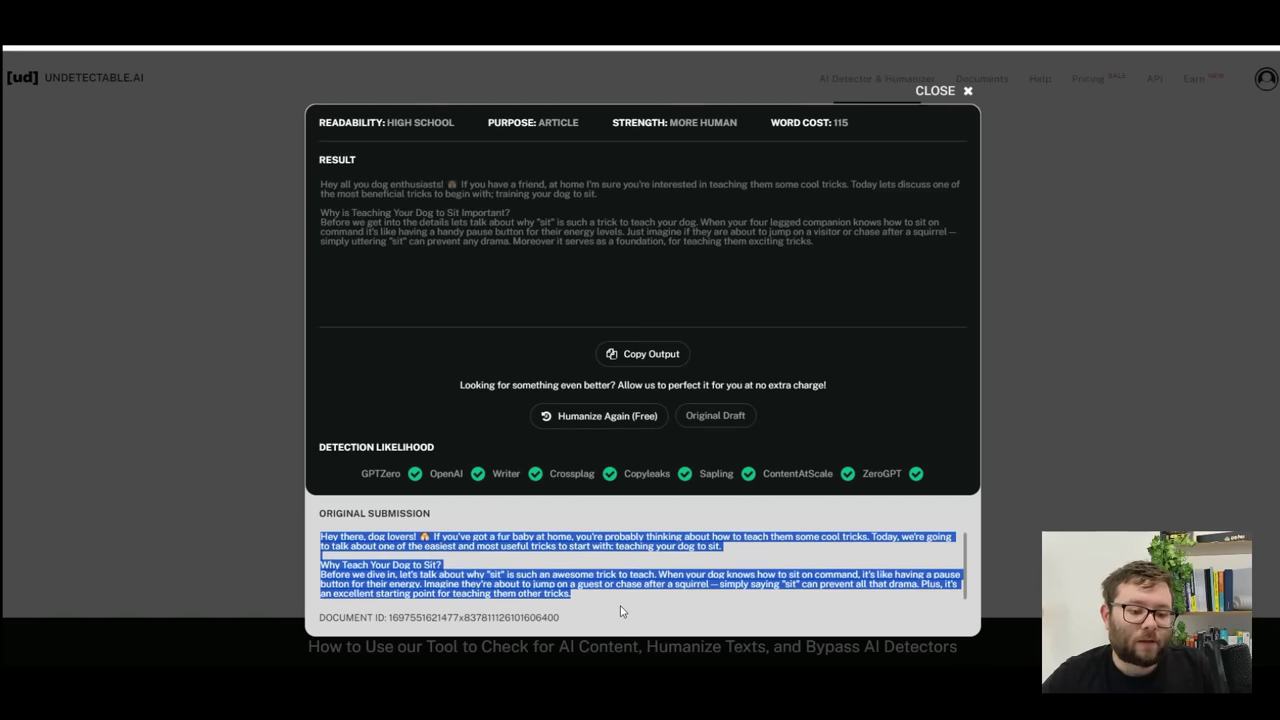
pyautogui.press('Escape')
# Open the Documents list showing the completed 115-word High School Article.
pyautogui.click(978, 88)
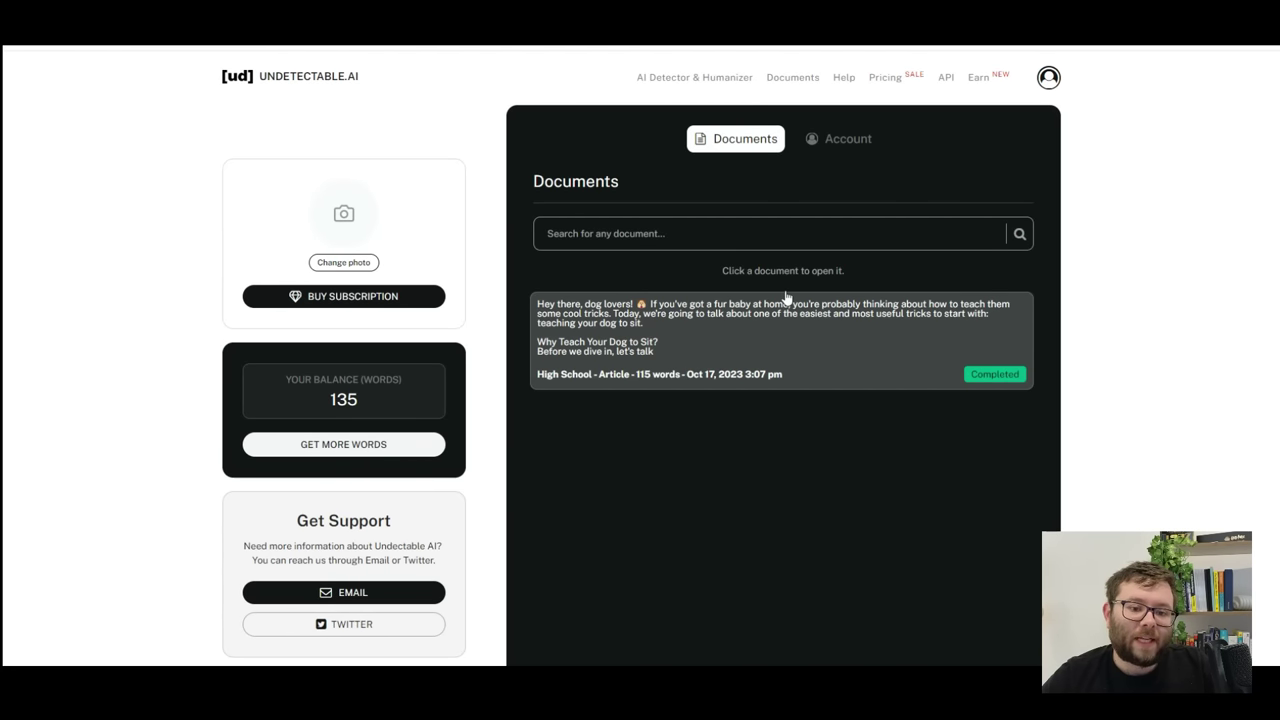
# Reopen the saved dog-training article's humanized result from the documents list.
pyautogui.click(703, 351)
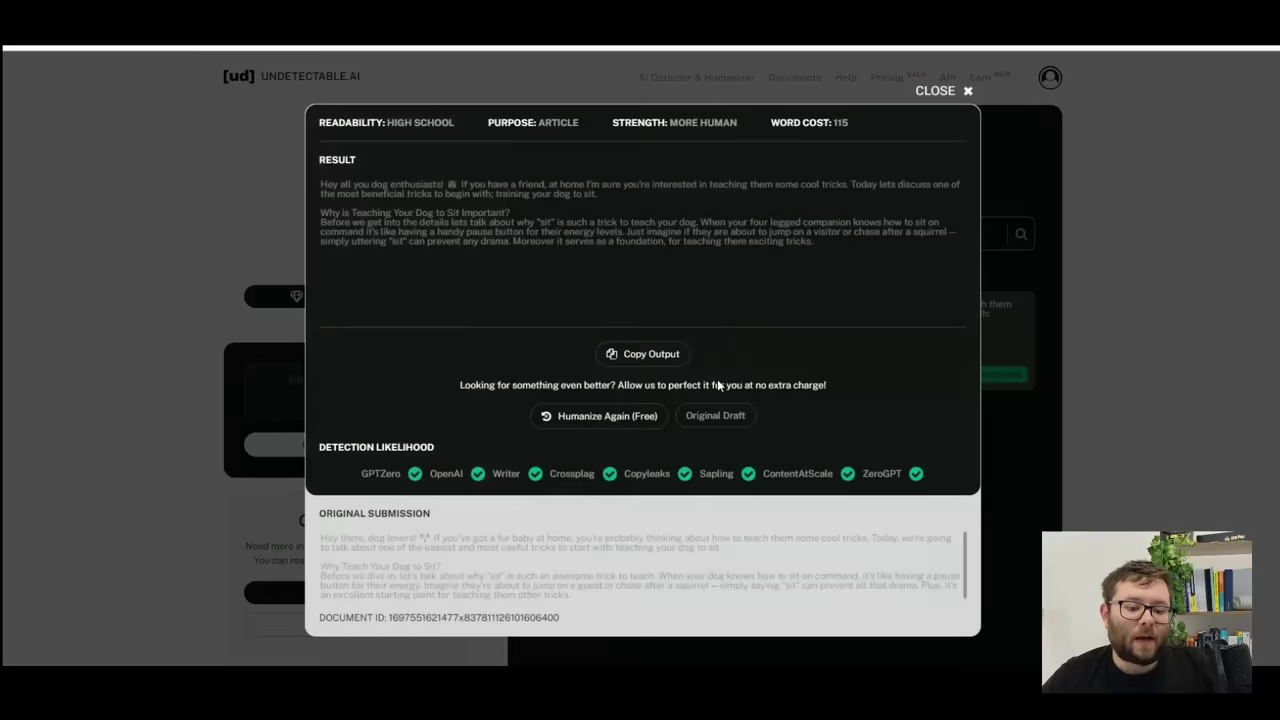